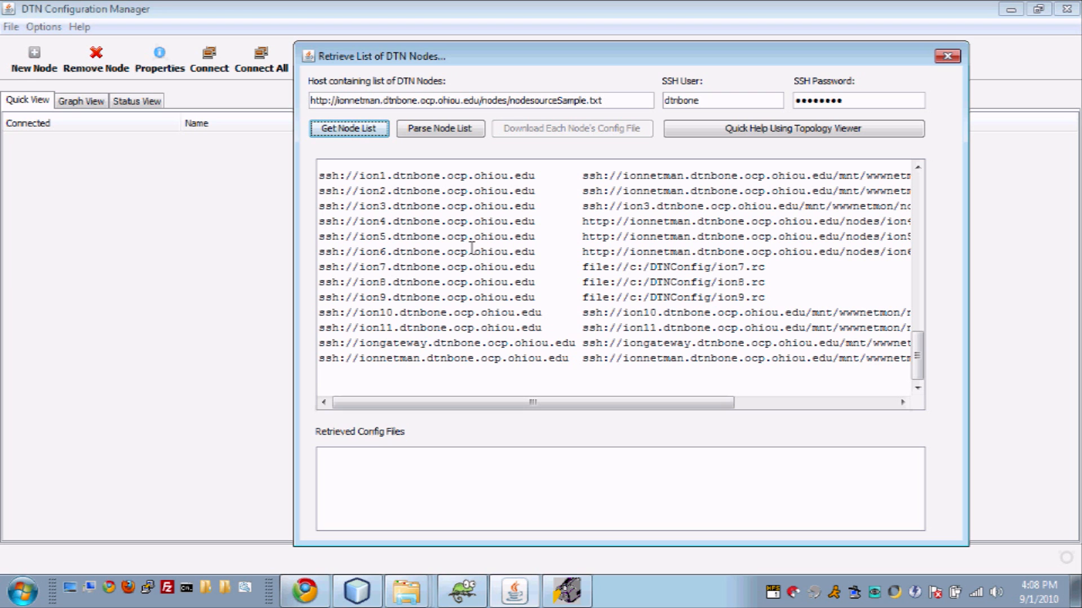
Step: Examine the retrieved node list's host addresses, ssh, http and file config paths, and node names
{"action": "left_click", "coordinate": [553, 403]}
{"action": "left_click_drag", "start_coordinate": [553, 403], "coordinate": [655, 408]}
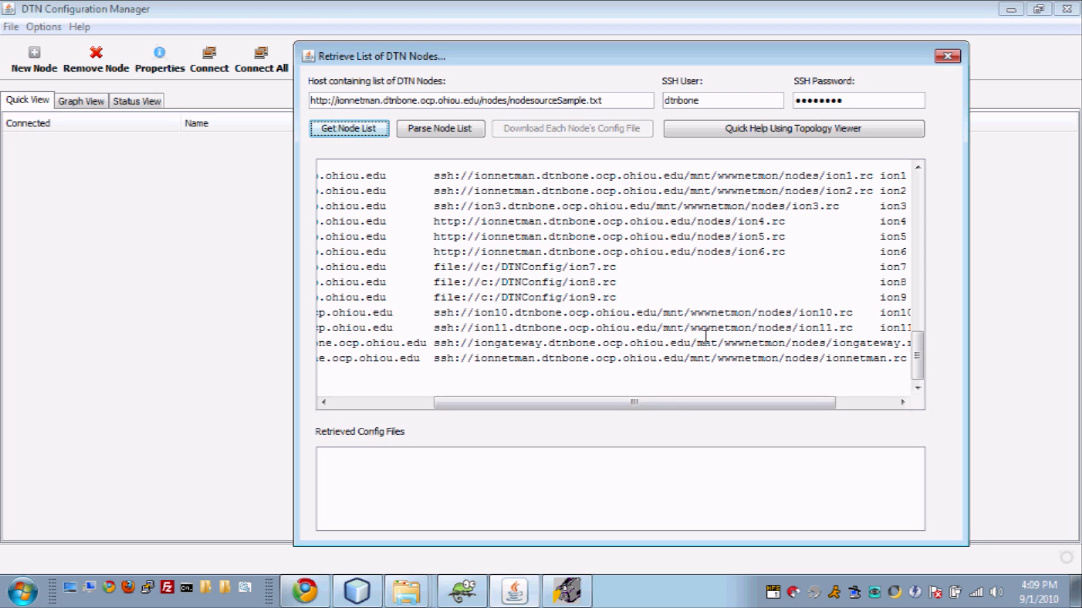
{"action": "left_click_drag", "start_coordinate": [672, 404], "coordinate": [582, 403]}
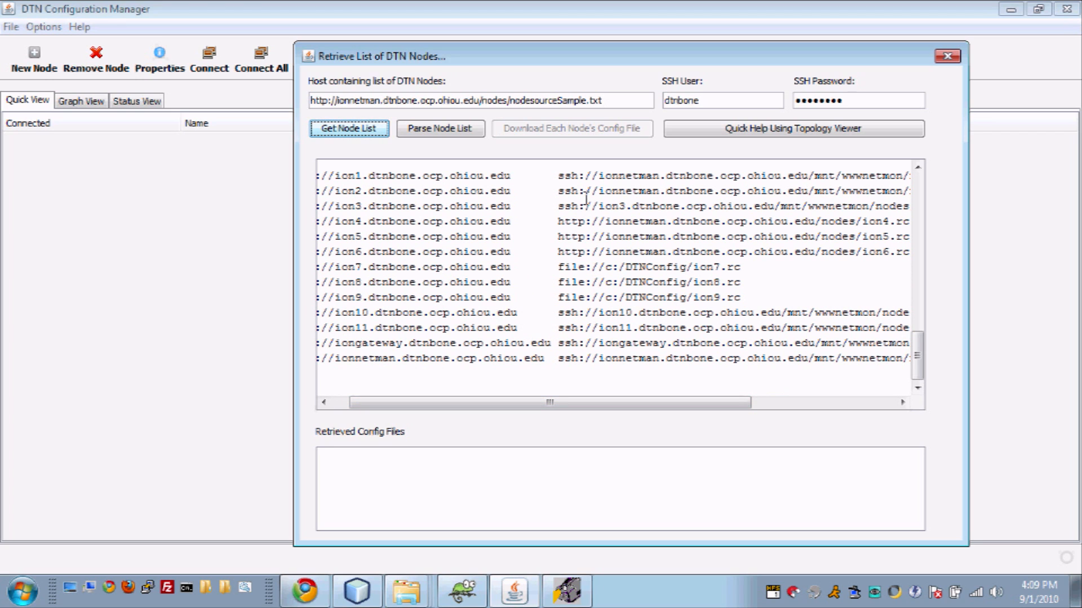
{"action": "double_click", "coordinate": [569, 175]}
{"action": "double_click", "coordinate": [570, 223]}
{"action": "double_click", "coordinate": [571, 267]}
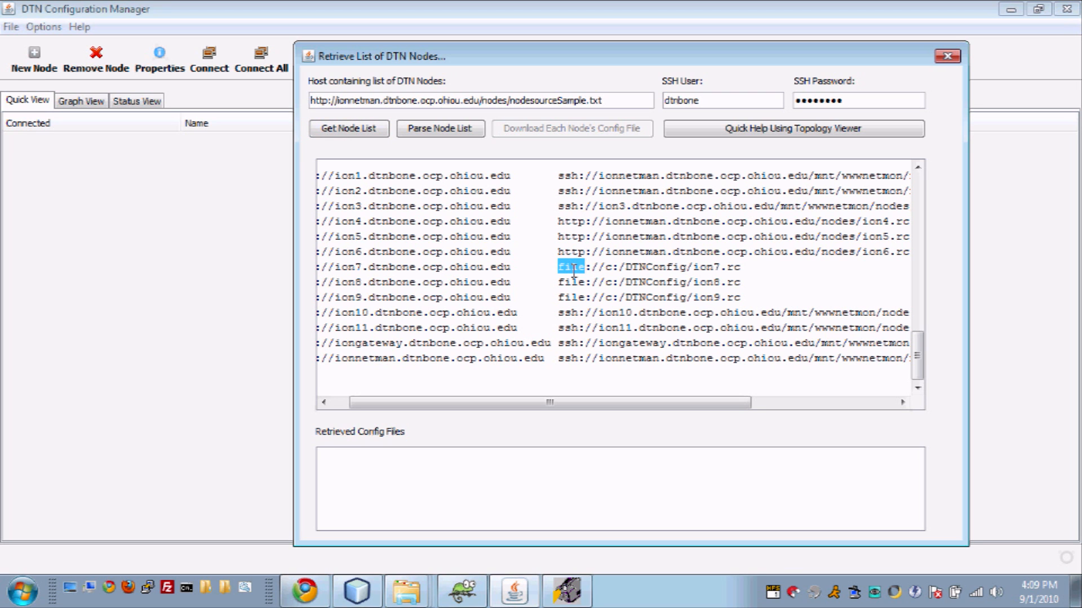
{"action": "left_click_drag", "start_coordinate": [584, 402], "coordinate": [616, 404]}
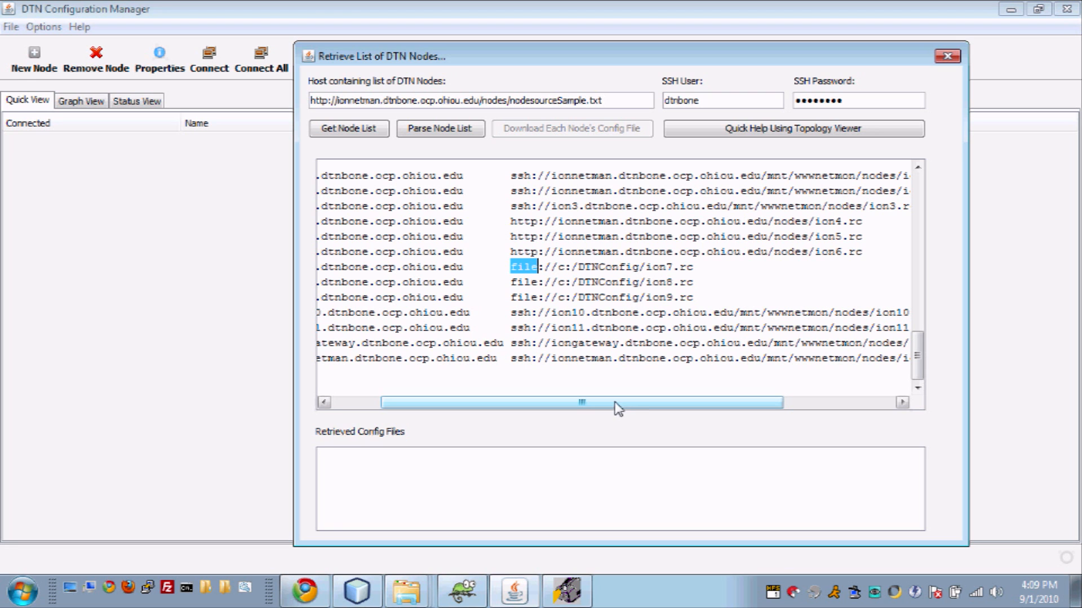
{"action": "left_click_drag", "start_coordinate": [618, 404], "coordinate": [551, 404]}
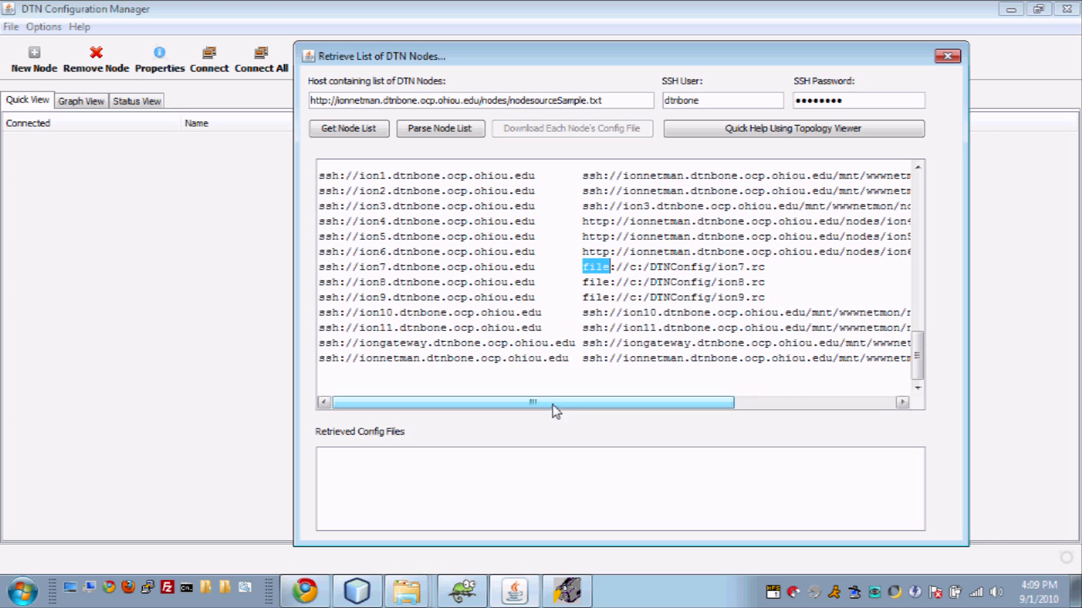
{"action": "double_click", "coordinate": [647, 178]}
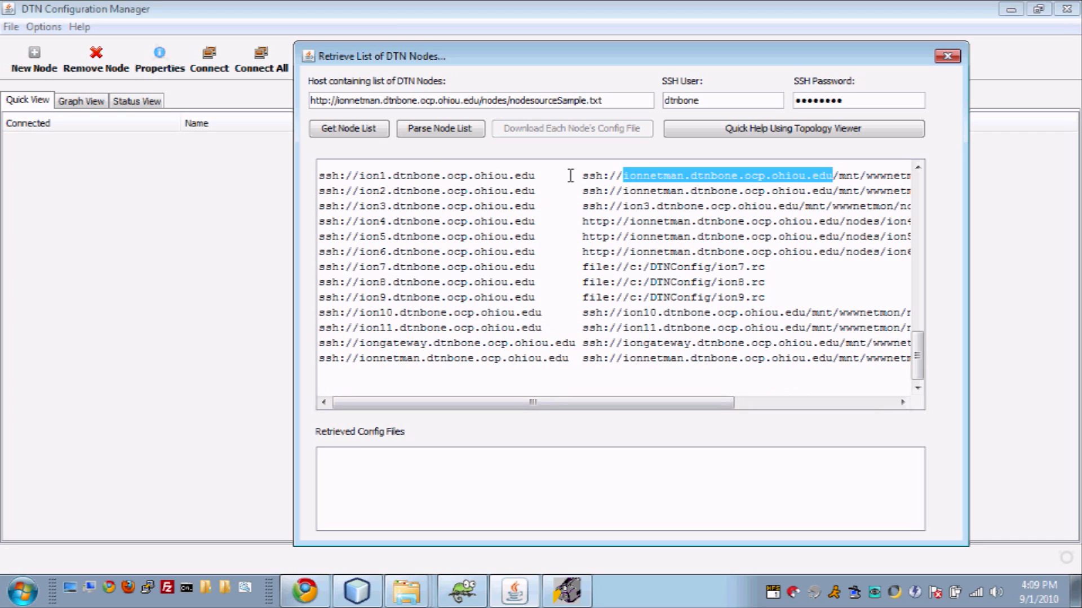
{"action": "double_click", "coordinate": [372, 176]}
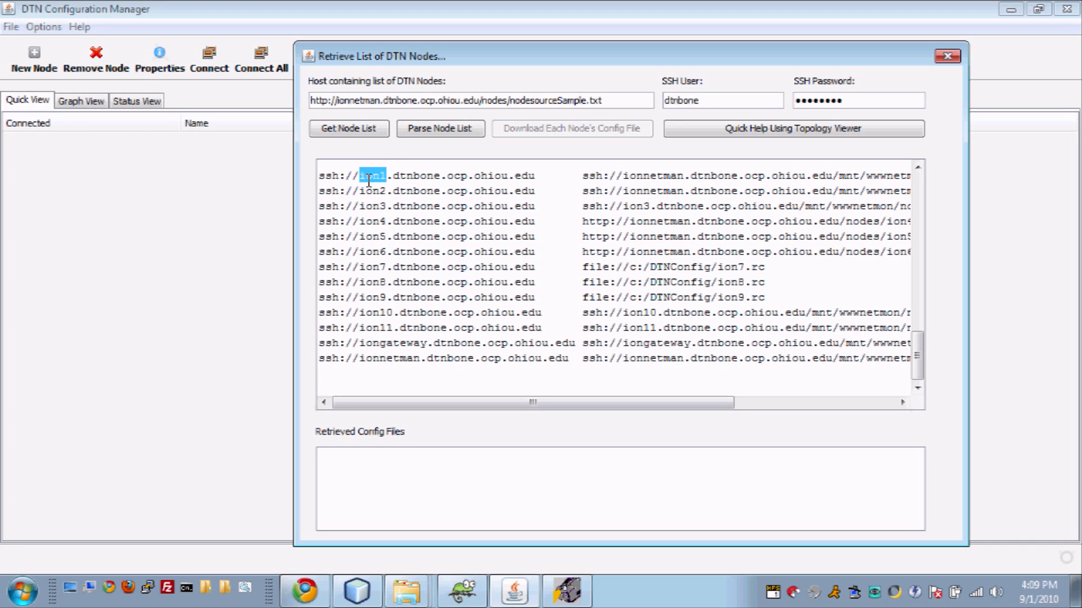
{"action": "left_click_drag", "start_coordinate": [532, 404], "coordinate": [581, 405]}
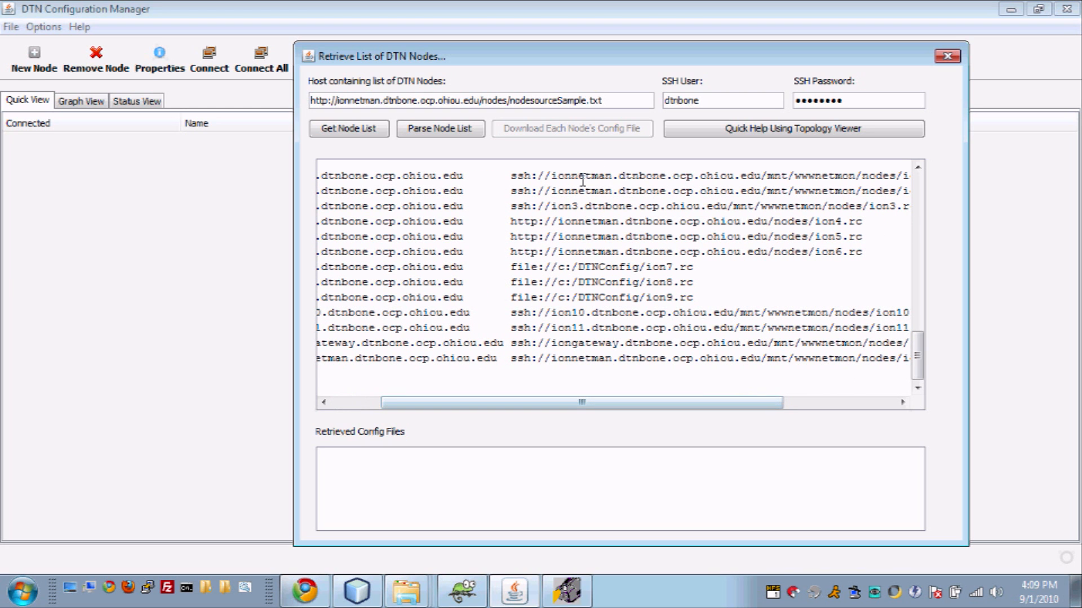
{"action": "left_click_drag", "start_coordinate": [652, 403], "coordinate": [702, 407]}
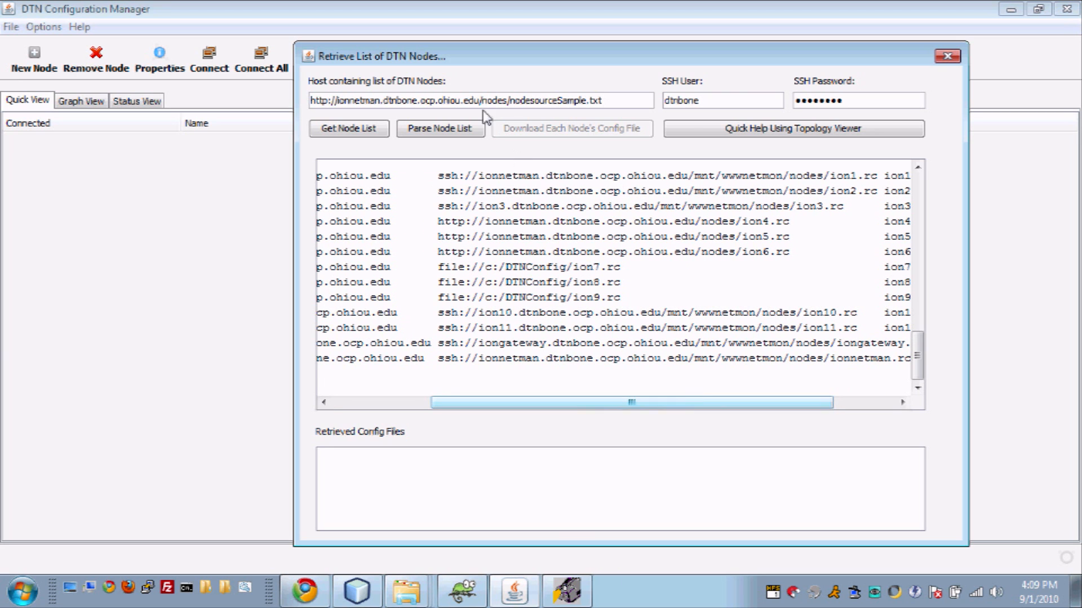
Step: Parse the retrieved node list, download each node's config file, and close the retrieval dialog
{"action": "left_click", "coordinate": [424, 131]}
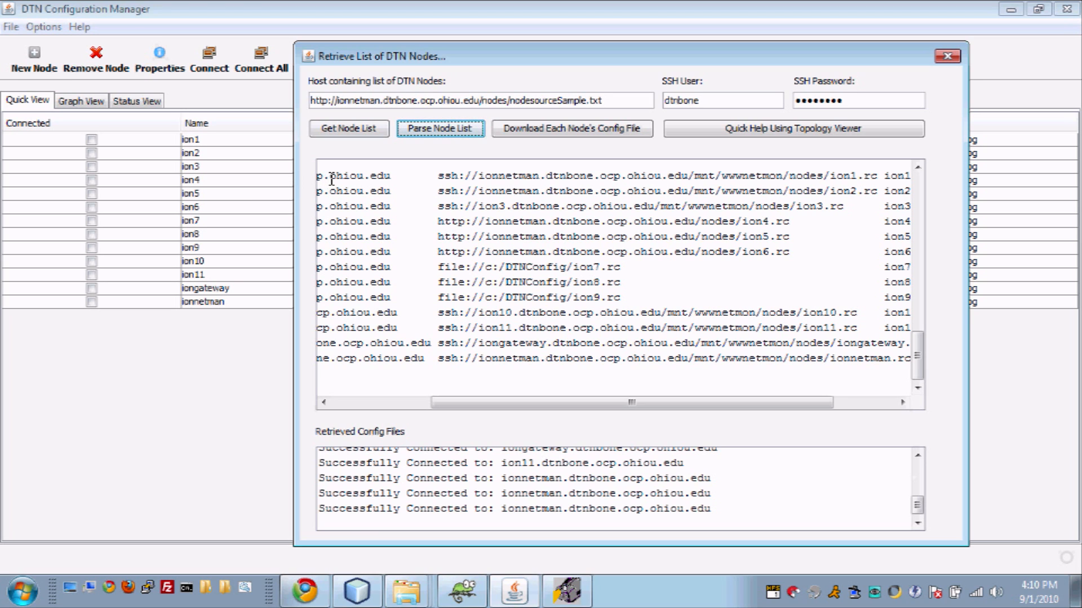
{"action": "left_click", "coordinate": [559, 133]}
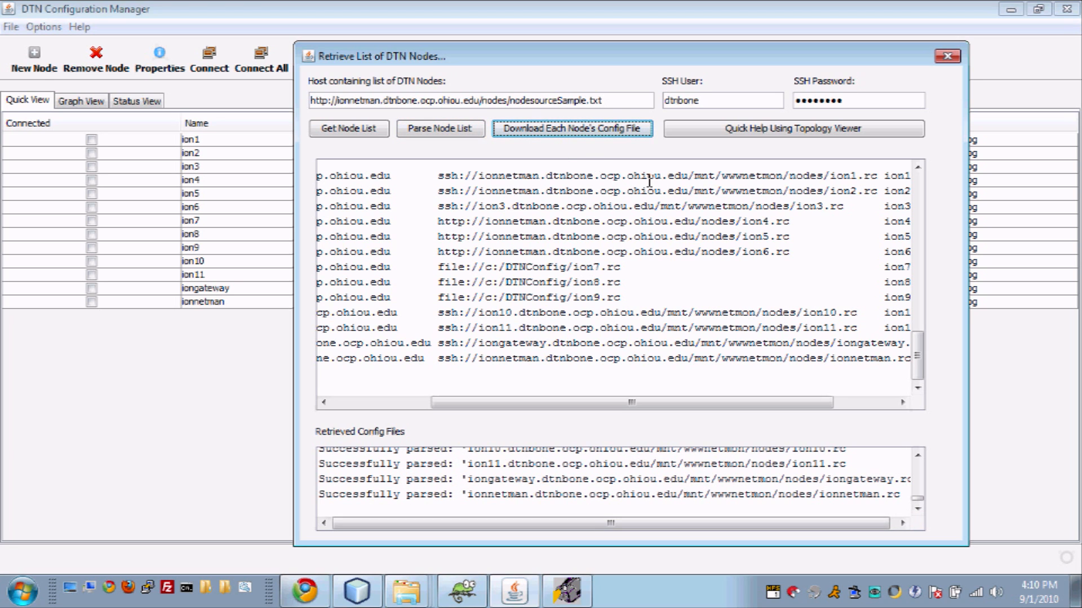
{"action": "left_click", "coordinate": [947, 57]}
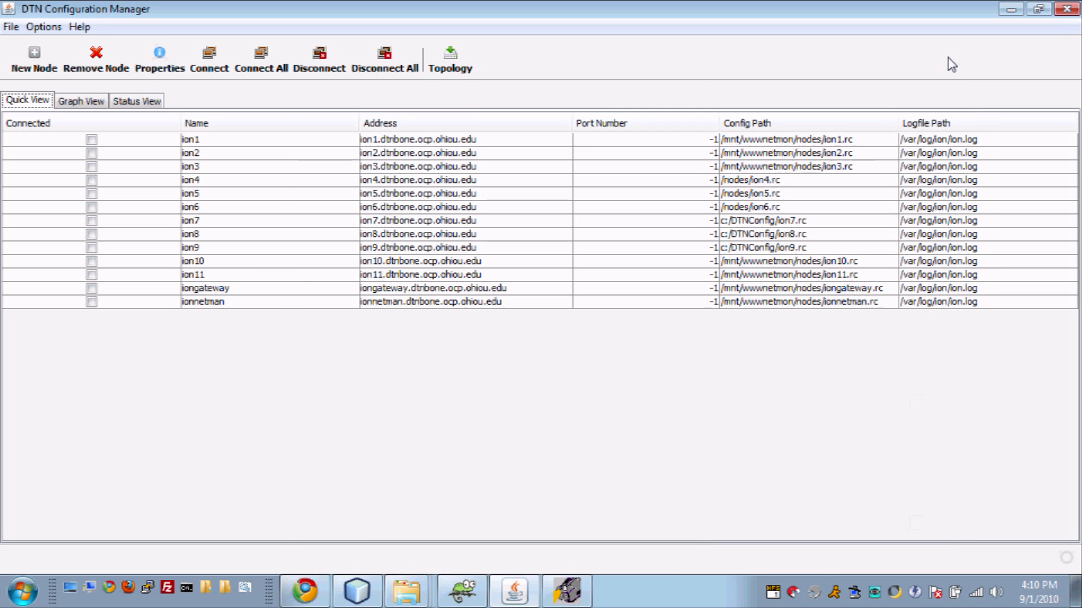
Step: Show the network graph and move the ionnetman node away from the cluster, out beyond ion7 and iongateway
{"action": "left_click", "coordinate": [79, 104]}
{"action": "left_click_drag", "start_coordinate": [25, 239], "coordinate": [343, 250]}
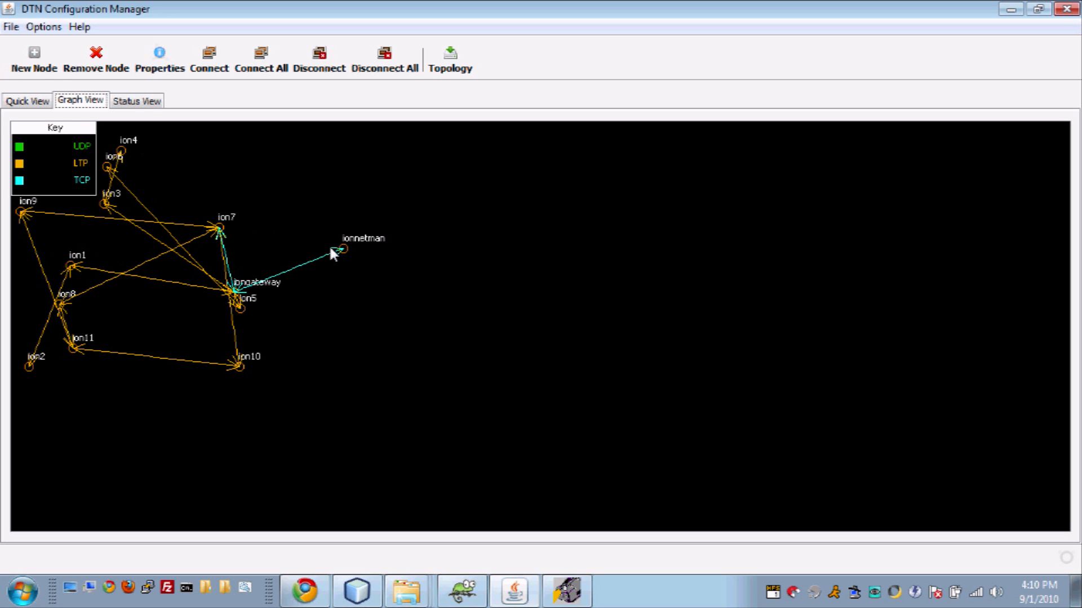
{"action": "left_click", "coordinate": [22, 104]}
{"action": "left_click", "coordinate": [84, 104]}
Step: Try setting the delay of ion7's LTP link to ion8 to 13400 ms, view the link types, and discard the edit
{"action": "left_click", "coordinate": [219, 226]}
{"action": "left_click", "coordinate": [165, 62]}
{"action": "left_click", "coordinate": [532, 35]}
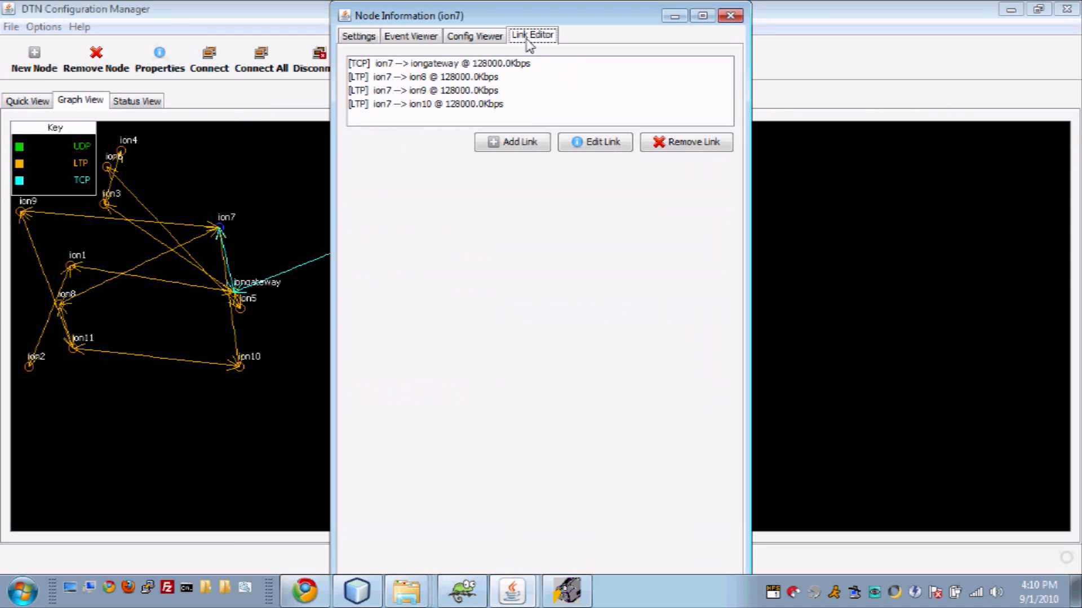
{"action": "left_click", "coordinate": [455, 81]}
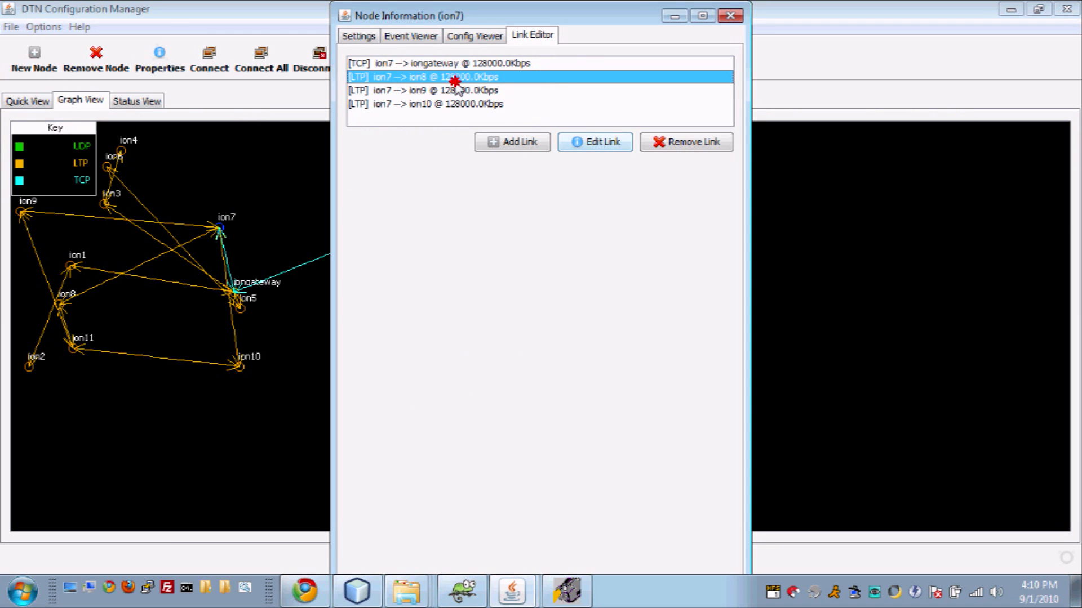
{"action": "left_click", "coordinate": [602, 145]}
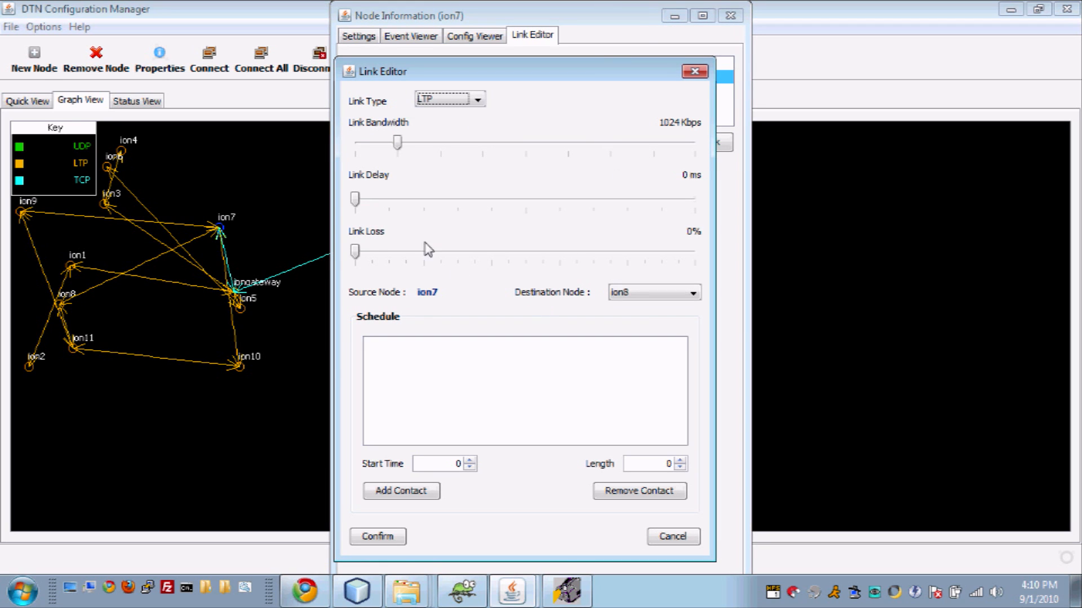
{"action": "left_click_drag", "start_coordinate": [355, 200], "coordinate": [400, 200]}
{"action": "left_click", "coordinate": [476, 100]}
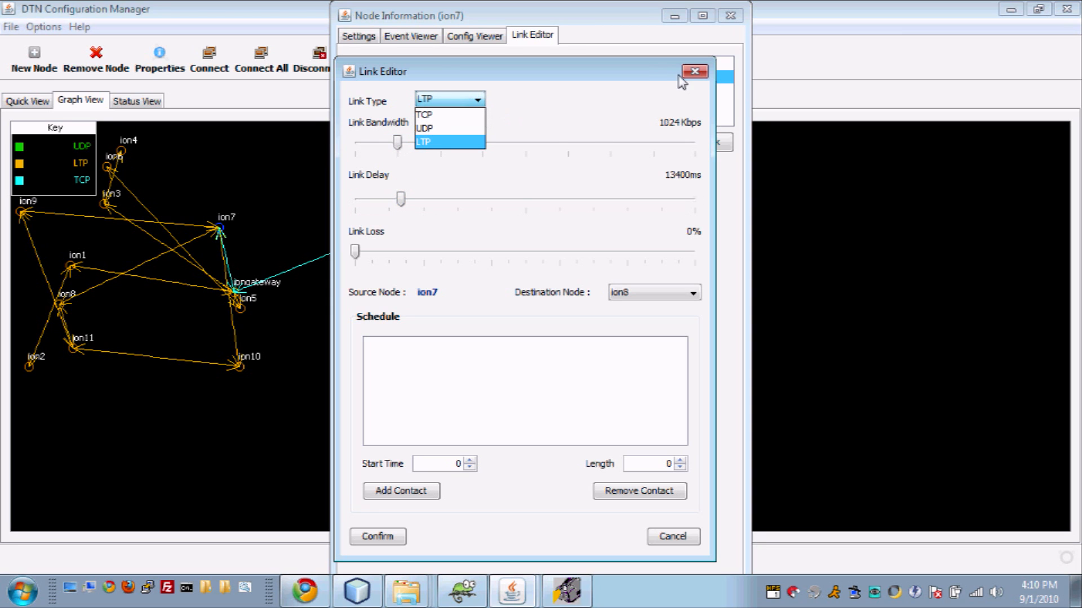
{"action": "left_click", "coordinate": [694, 71]}
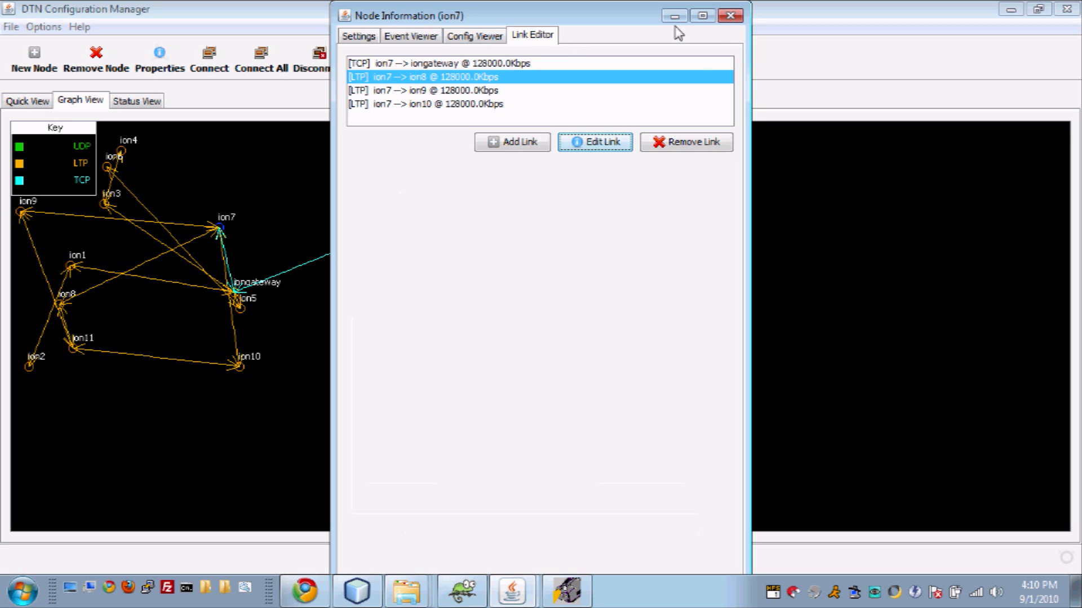
{"action": "left_click", "coordinate": [731, 16]}
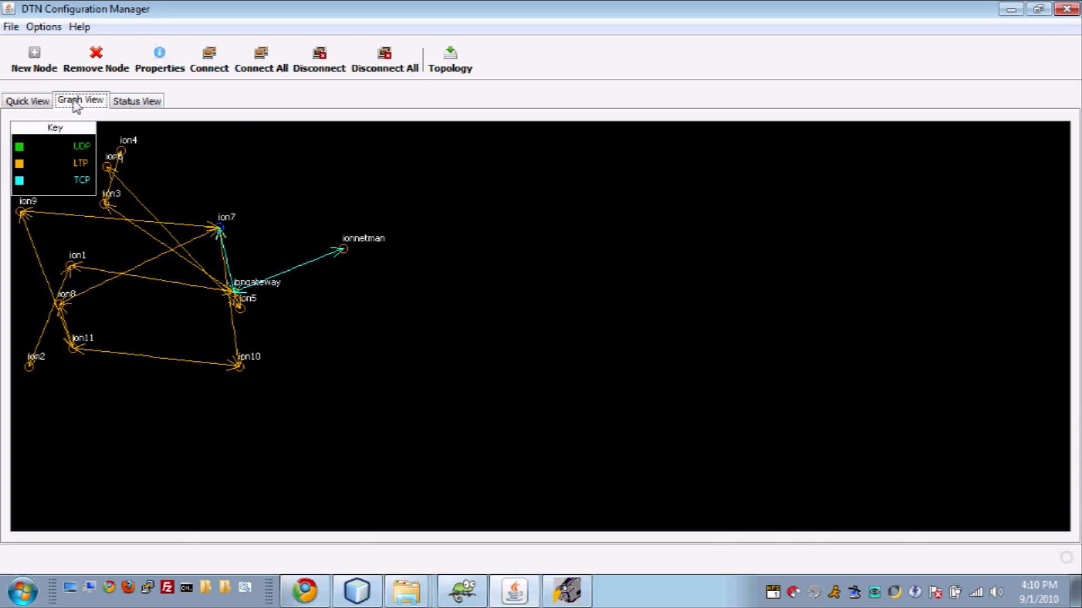
Step: Save all current node configurations locally as config files in the SavedConfigFiles folder inside DTNConfig
{"action": "left_click", "coordinate": [24, 102]}
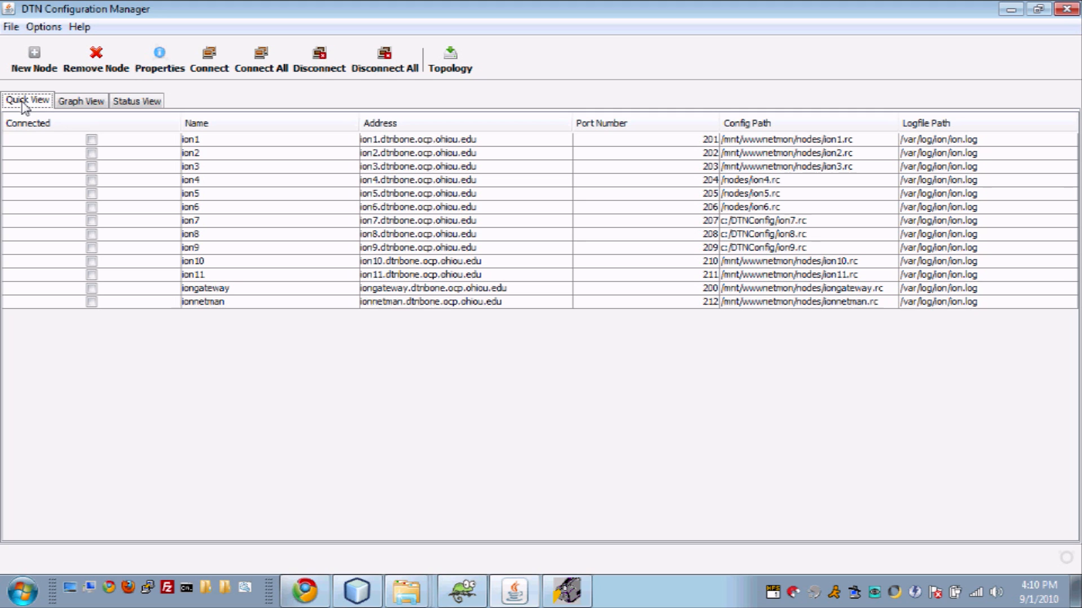
{"action": "left_click", "coordinate": [11, 26]}
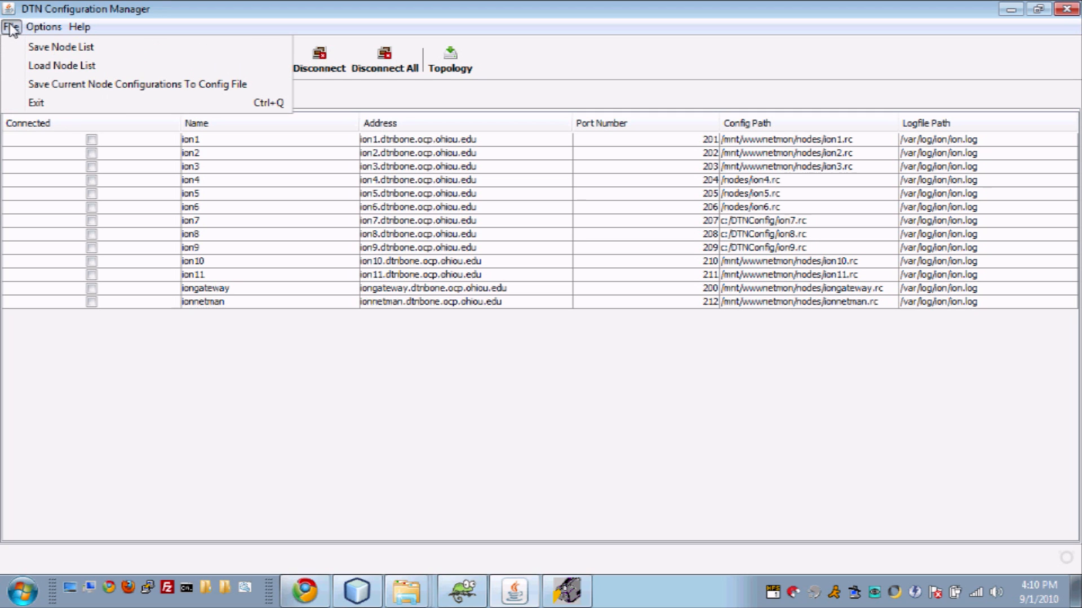
{"action": "left_click", "coordinate": [53, 85]}
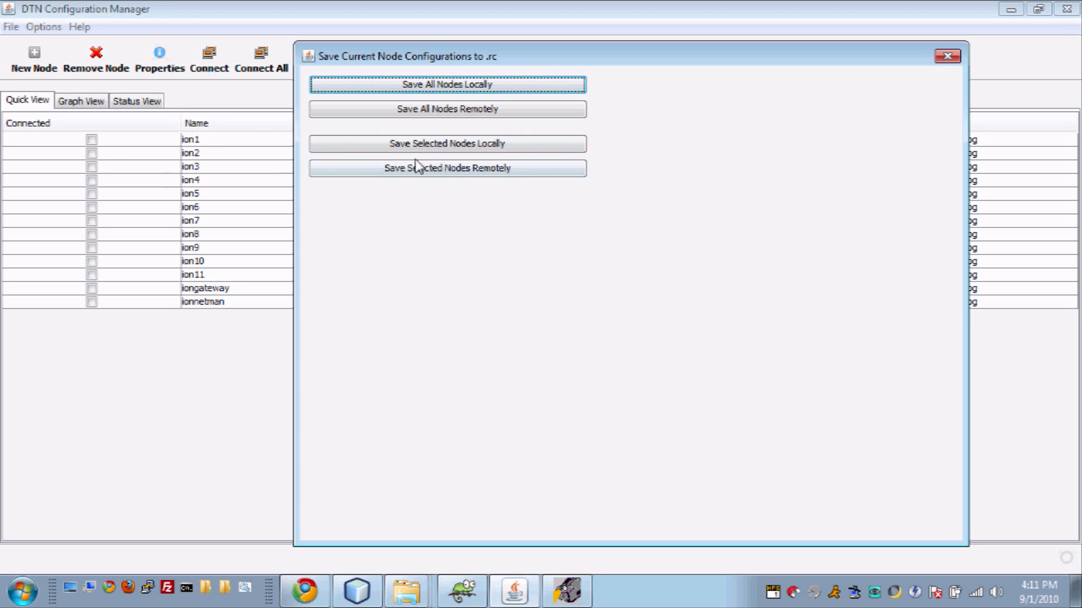
{"action": "left_click", "coordinate": [439, 89]}
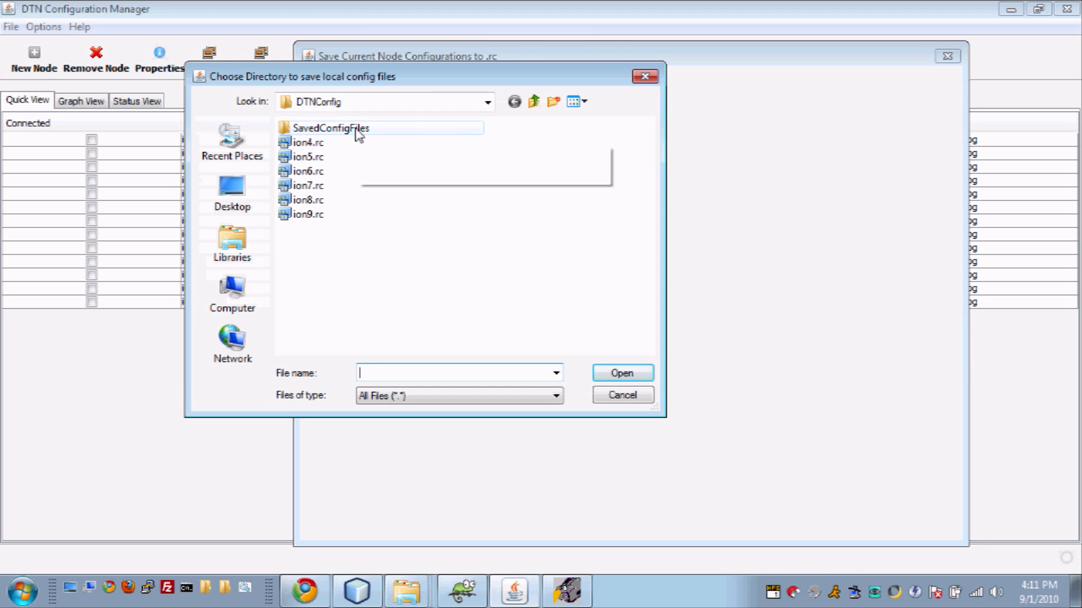
{"action": "double_click", "coordinate": [356, 129]}
{"action": "left_click", "coordinate": [331, 129]}
{"action": "left_click", "coordinate": [623, 376]}
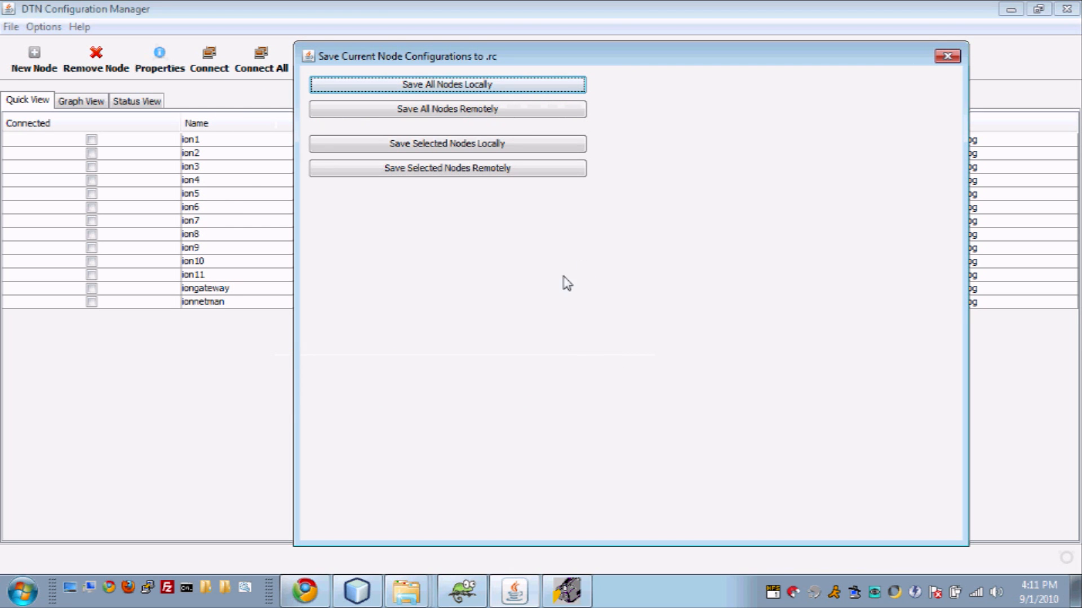
Step: Switch to Windows Explorer and check the .rc files in the SavedConfigFiles folder, then return to the DTN Configuration Manager
{"action": "left_click", "coordinate": [406, 592]}
{"action": "left_click", "coordinate": [407, 494]}
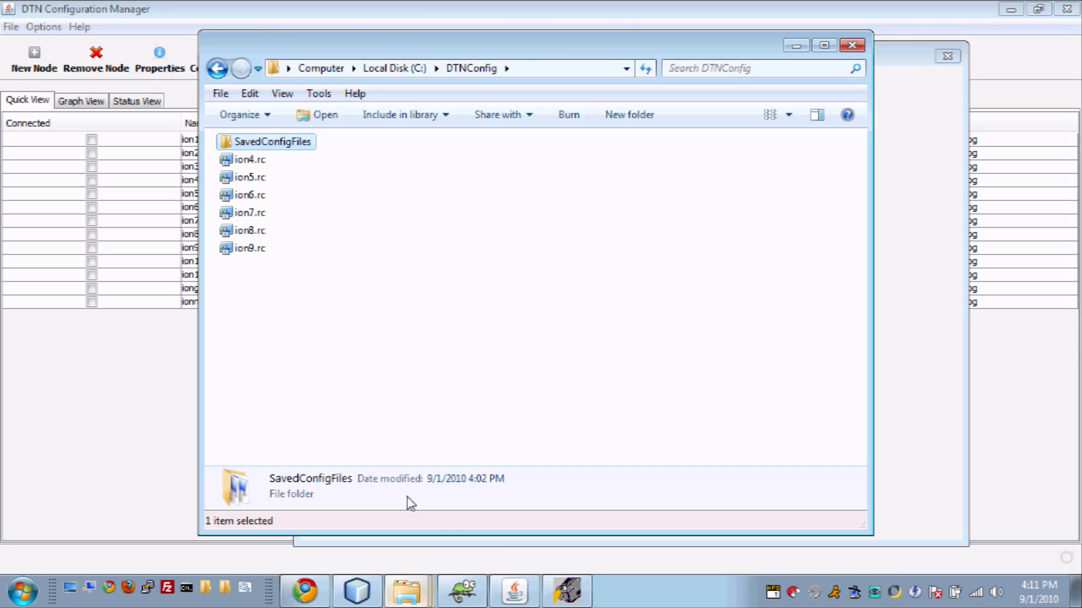
{"action": "double_click", "coordinate": [280, 142]}
{"action": "left_click_drag", "start_coordinate": [382, 388], "coordinate": [245, 124]}
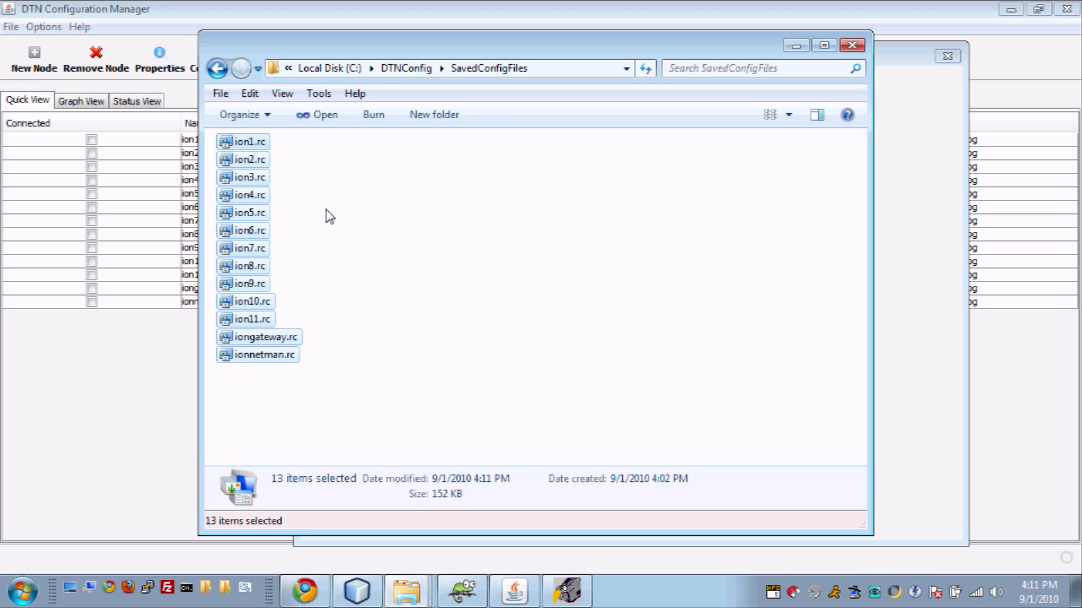
{"action": "left_click", "coordinate": [800, 50]}
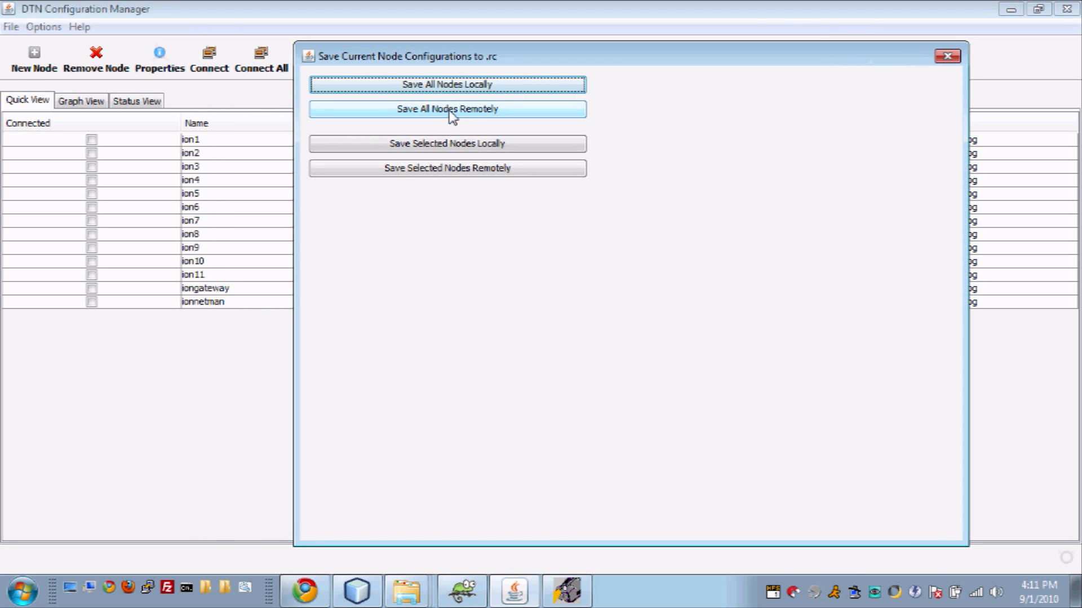
{"action": "left_click", "coordinate": [536, 115]}
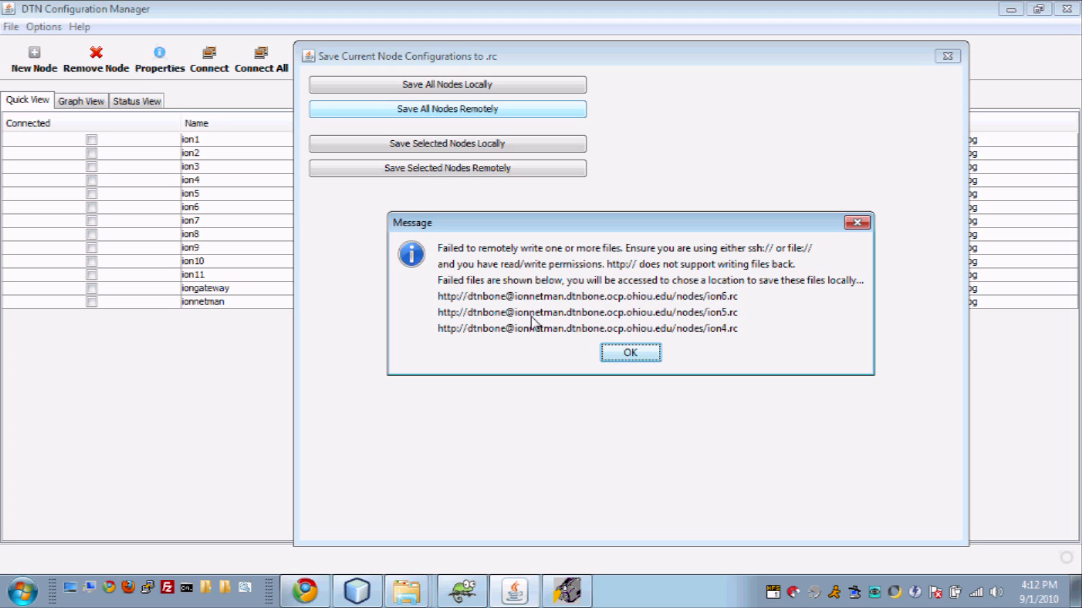
{"action": "left_click", "coordinate": [620, 359]}
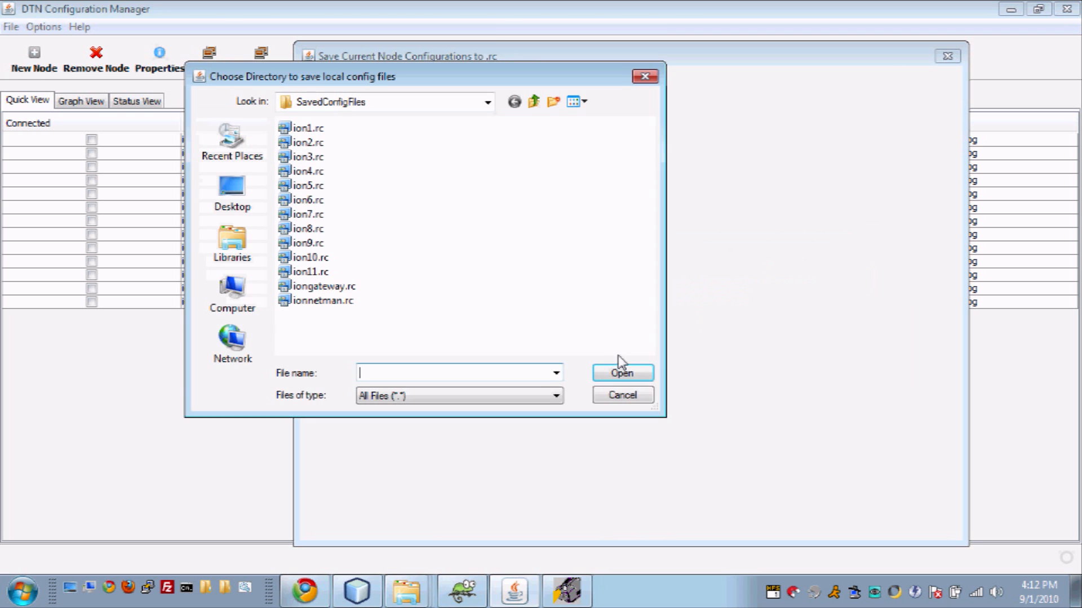
{"action": "left_click", "coordinate": [533, 102]}
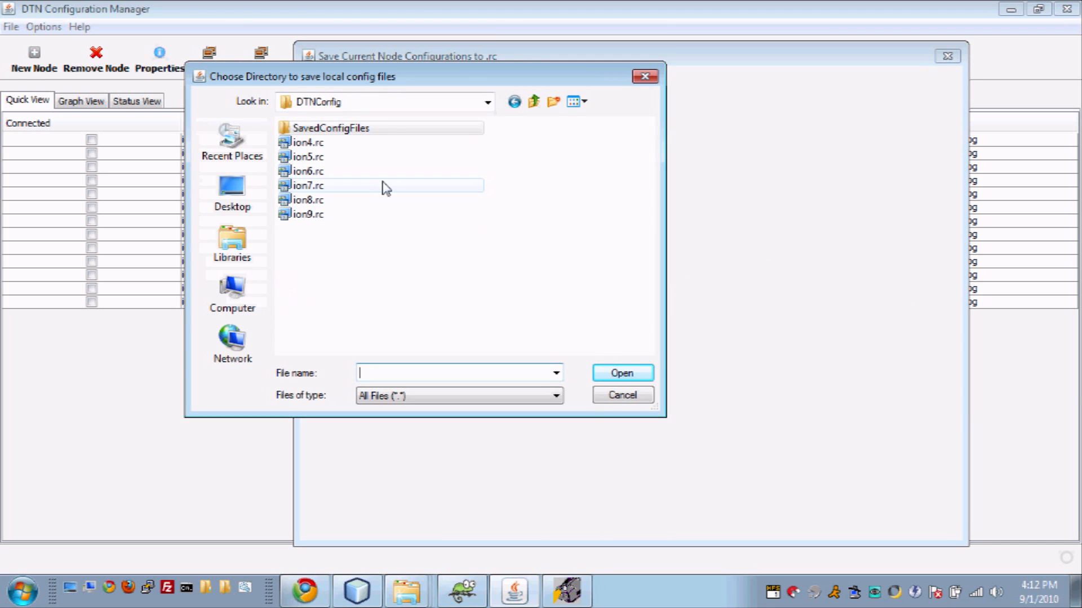
{"action": "left_click", "coordinate": [309, 215]}
{"action": "left_click", "coordinate": [633, 374]}
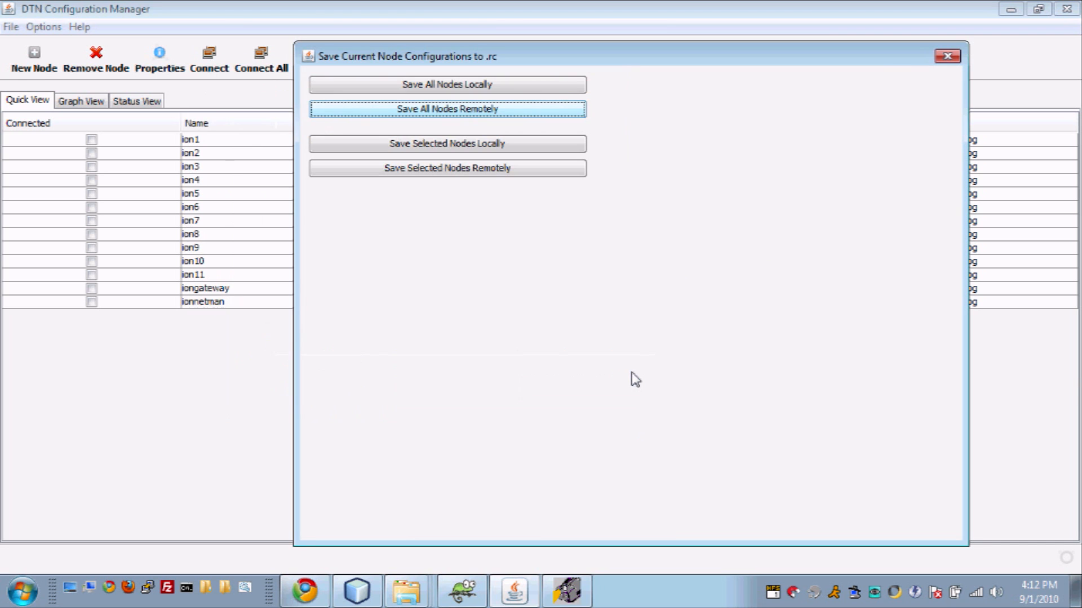